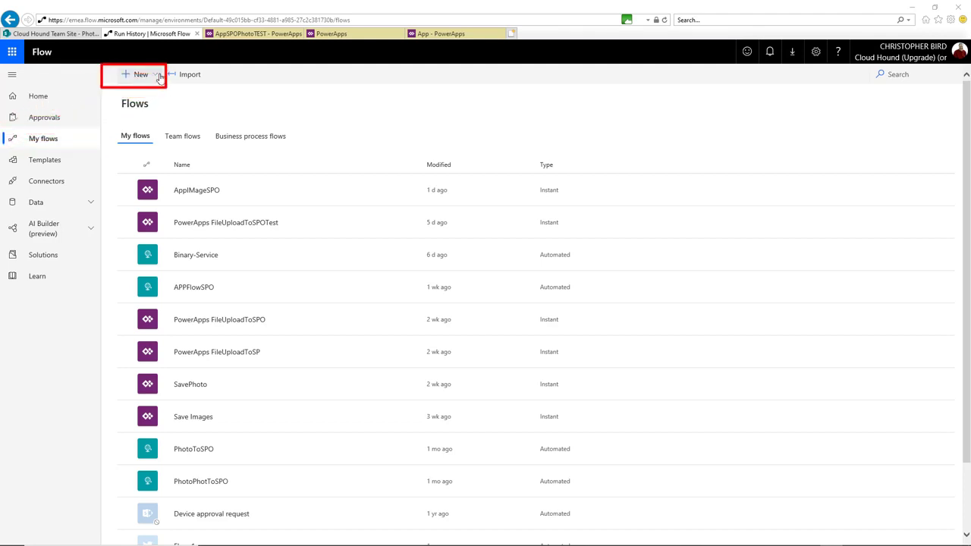
- Create a blank instant flow named AppImageSPO1 that is triggered from PowerApps
left_click(159, 76)
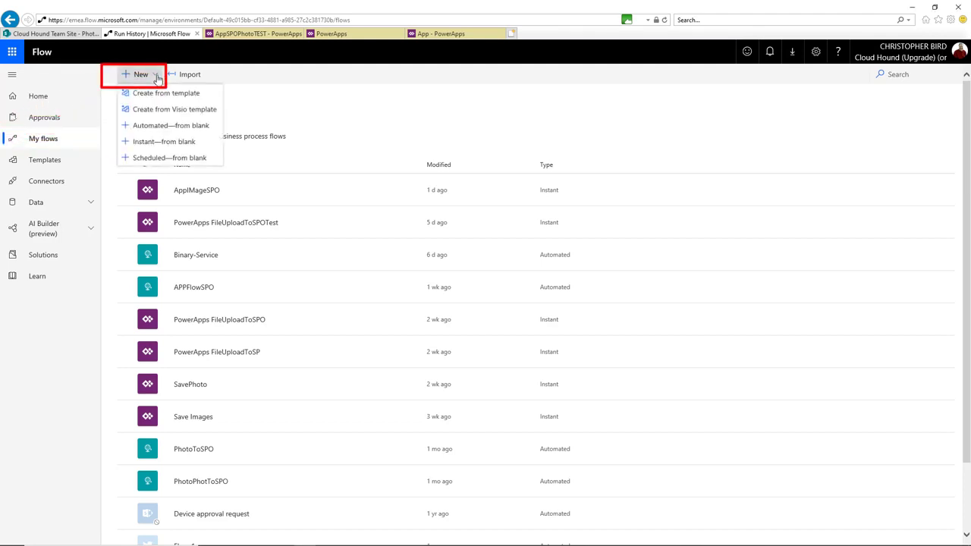
left_click(173, 142)
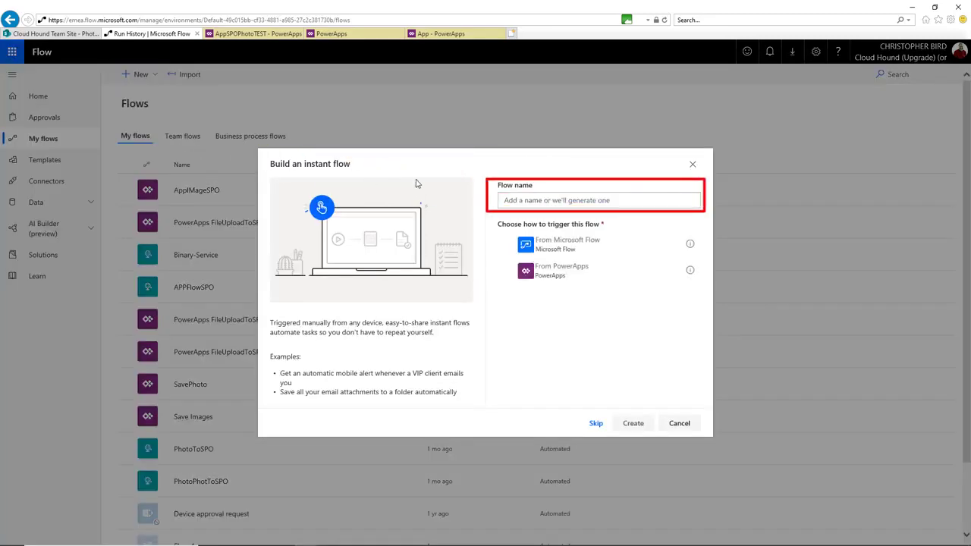
left_click(513, 202)
type("AppImageSPO1")
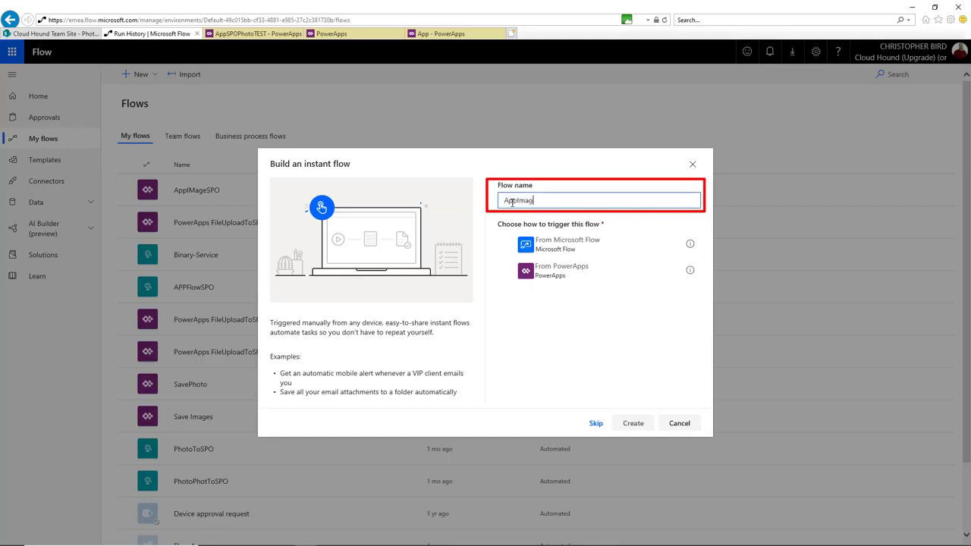
left_click(518, 272)
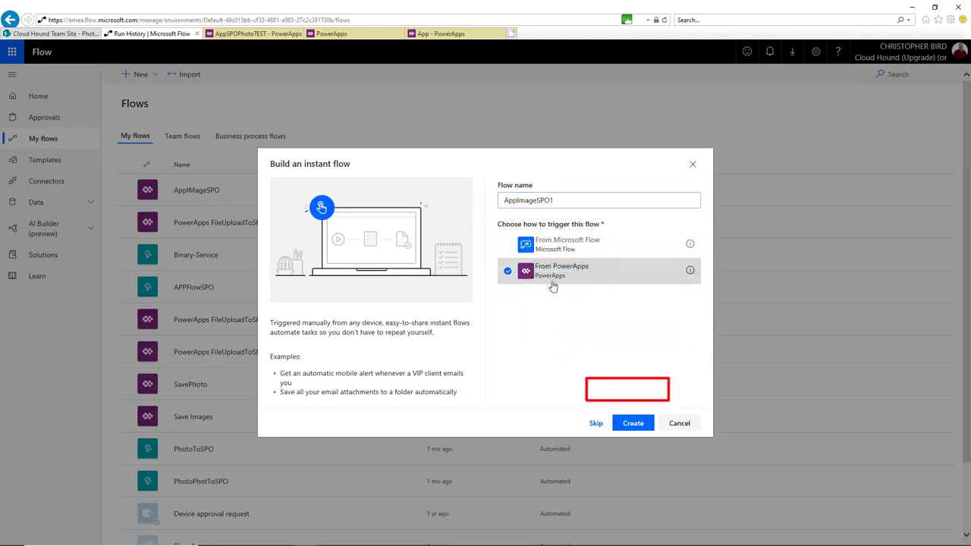
left_click(636, 429)
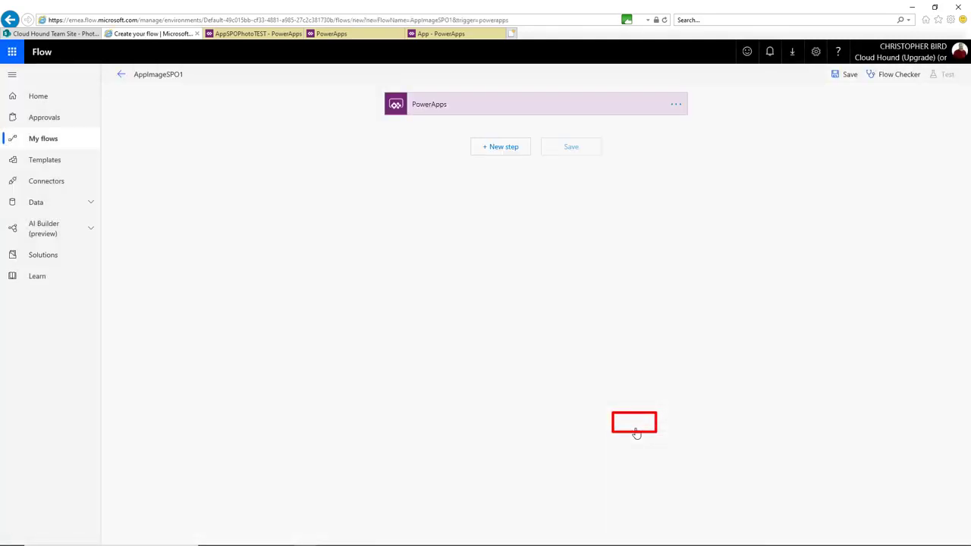
- Add a Condition control as the step following the PowerApps trigger
left_click(493, 149)
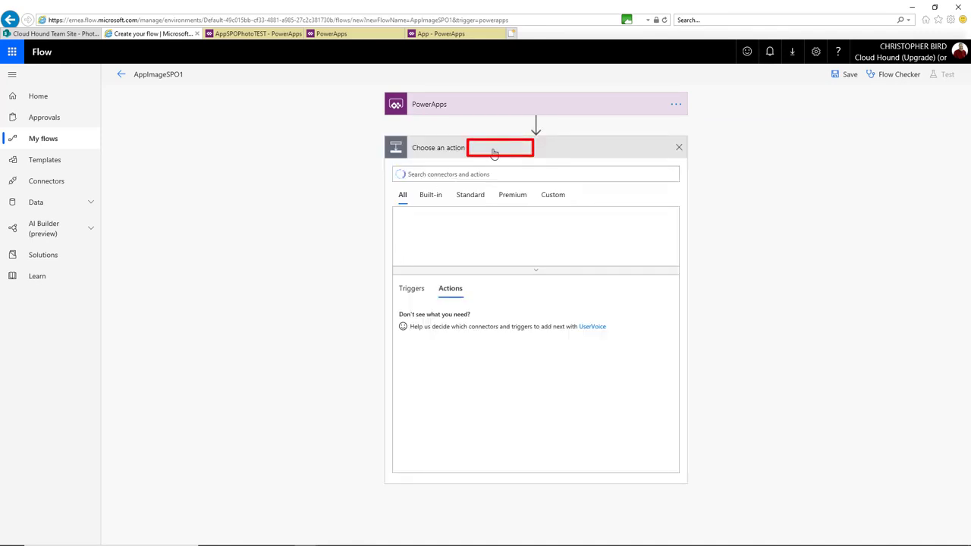
left_click(434, 319)
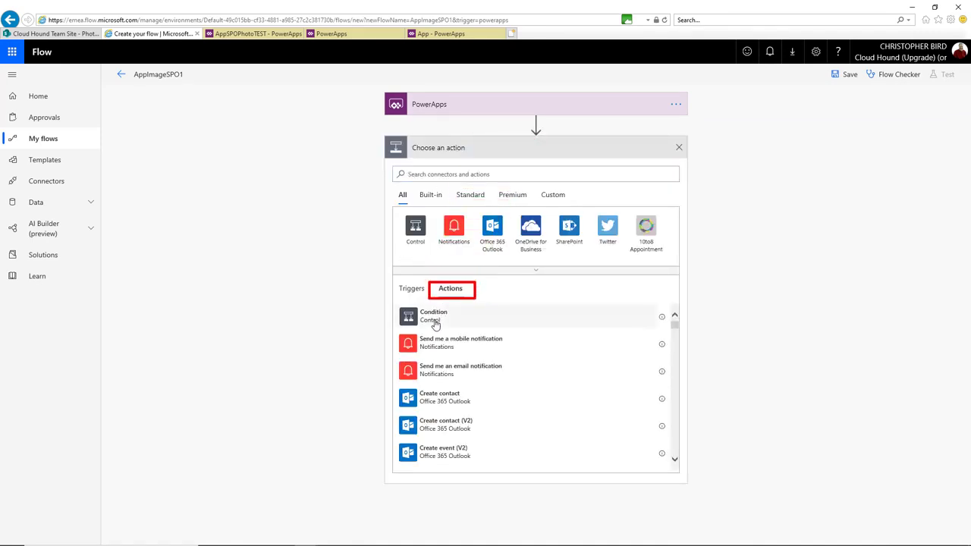
left_click(435, 322)
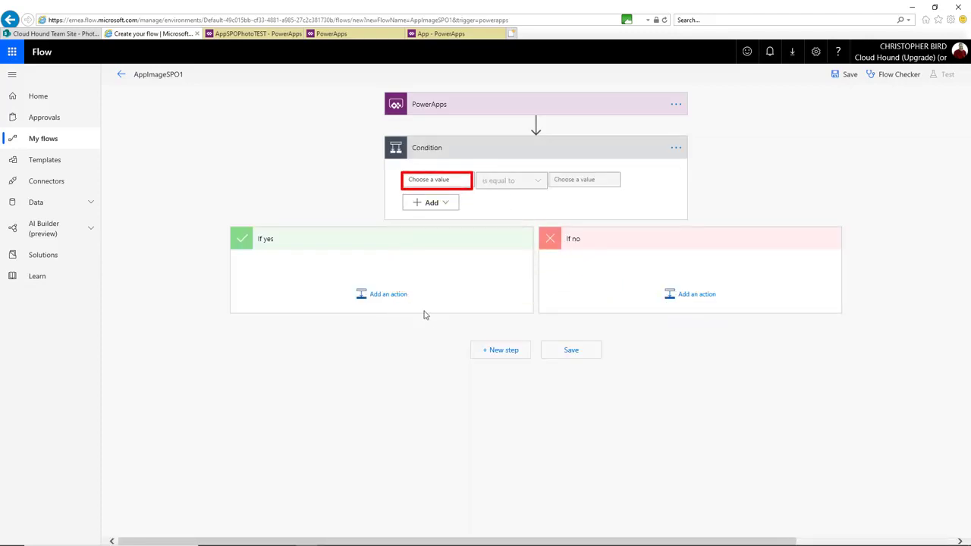
- Set the condition to test whether 1 is equal to 2
left_click(440, 180)
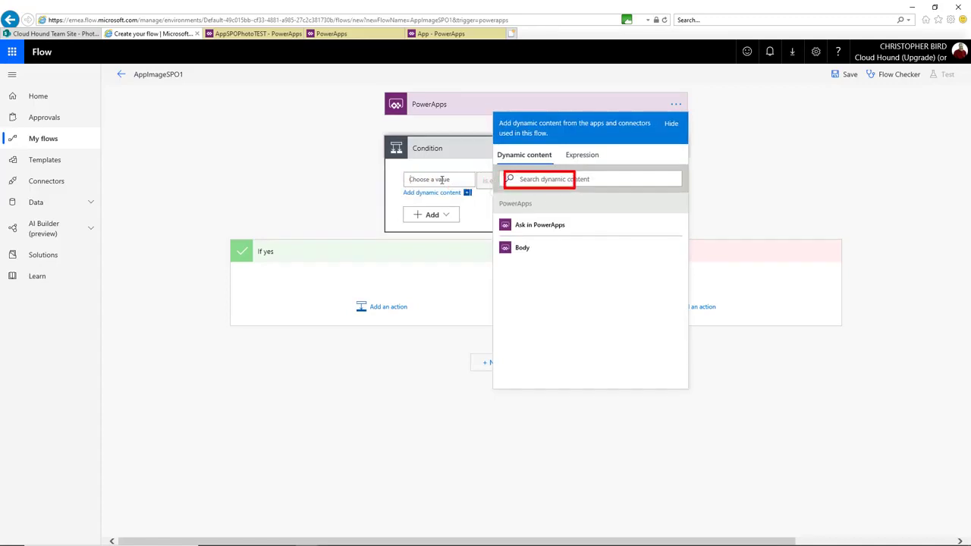
type("t")
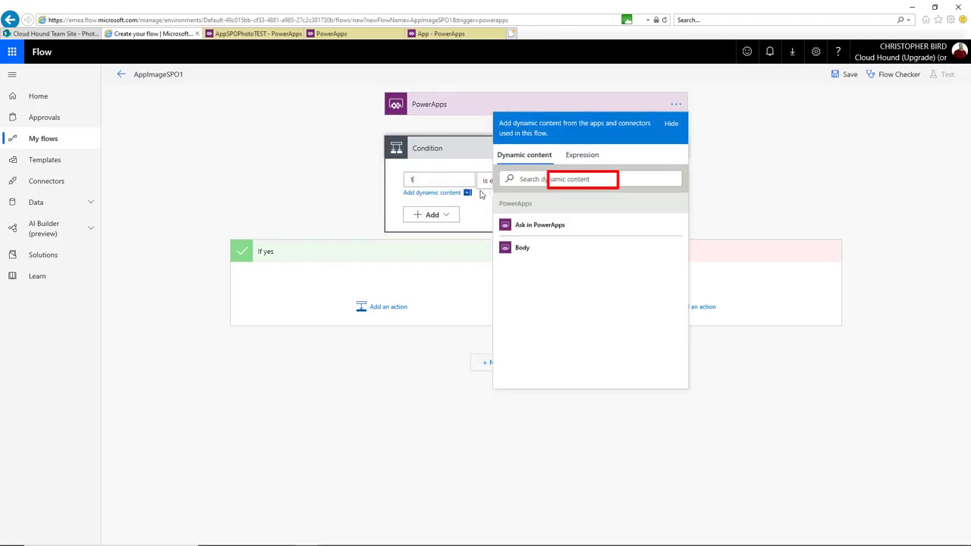
left_click(474, 213)
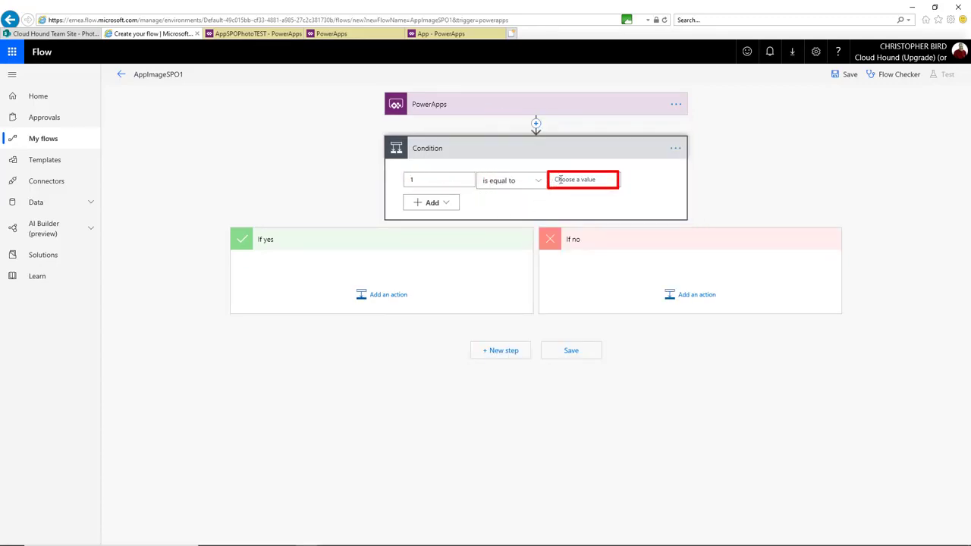
left_click(561, 180)
type("2")
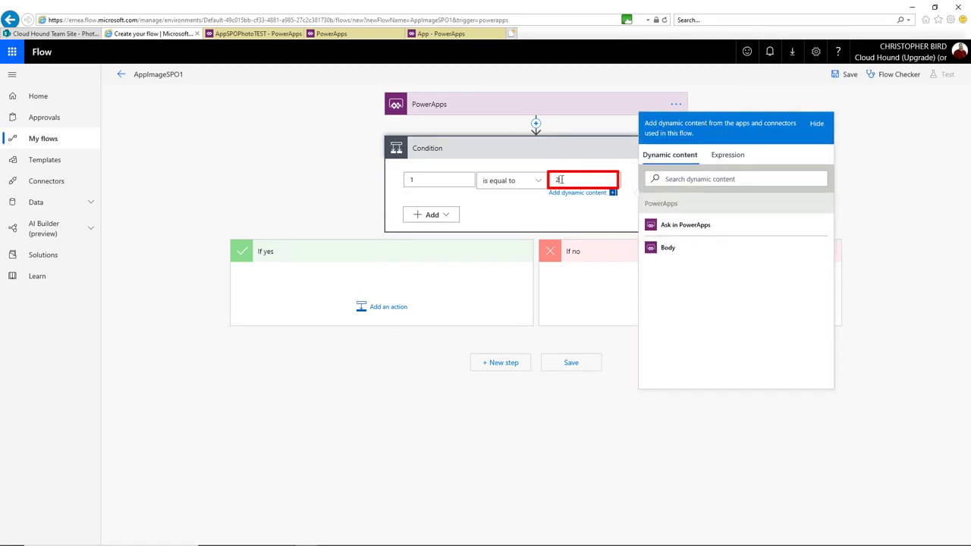
left_click(522, 226)
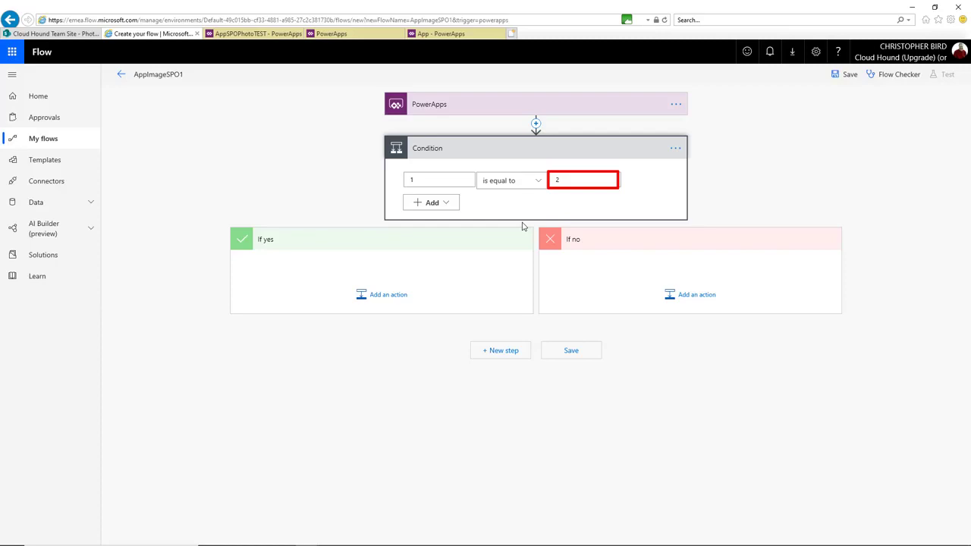
- Add the Office 365 Outlook "Send an email" action to the If yes branch
left_click(386, 297)
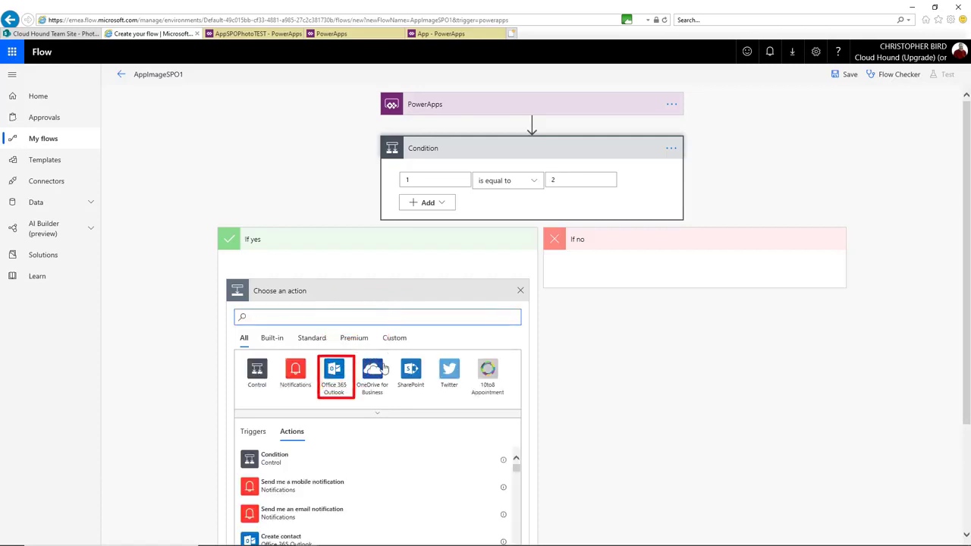
left_click(335, 380)
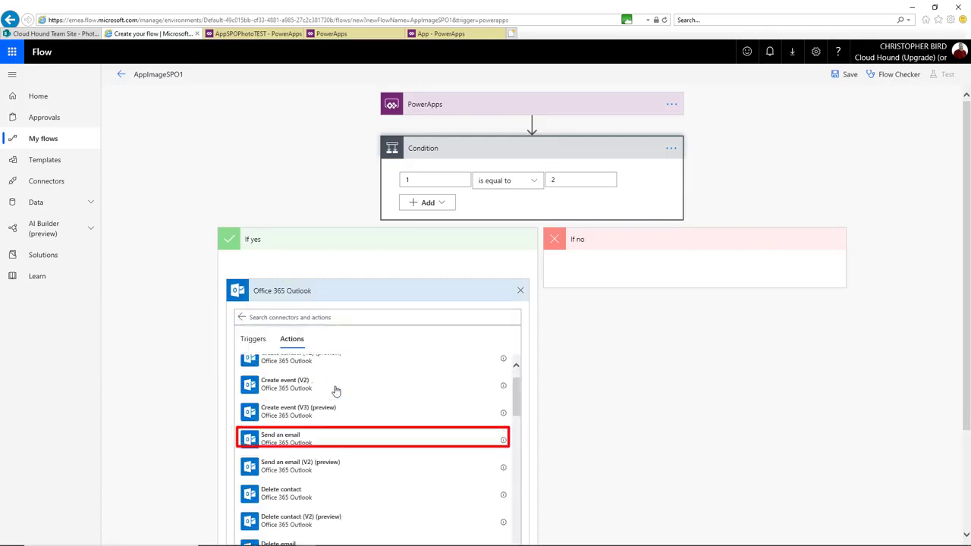
scroll(317, 429, "down", 1)
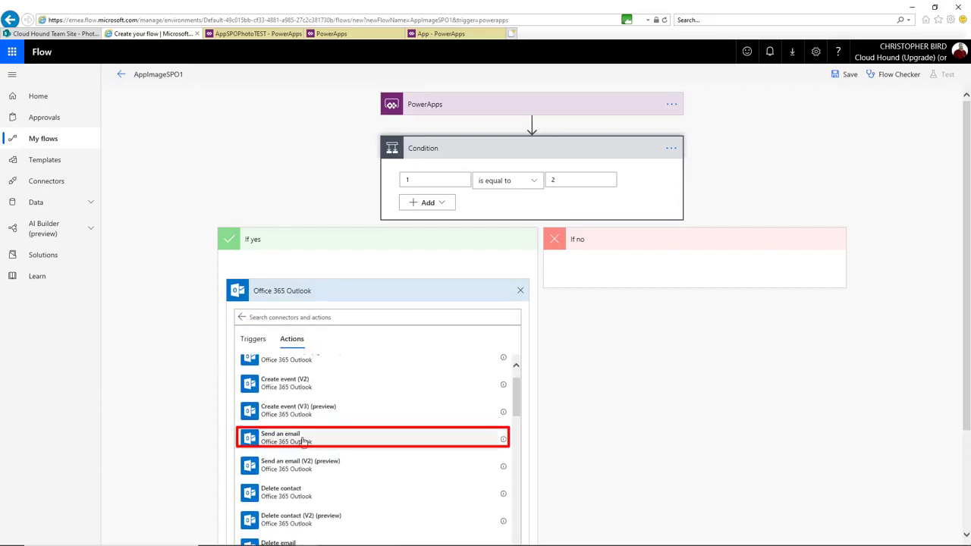
left_click(304, 441)
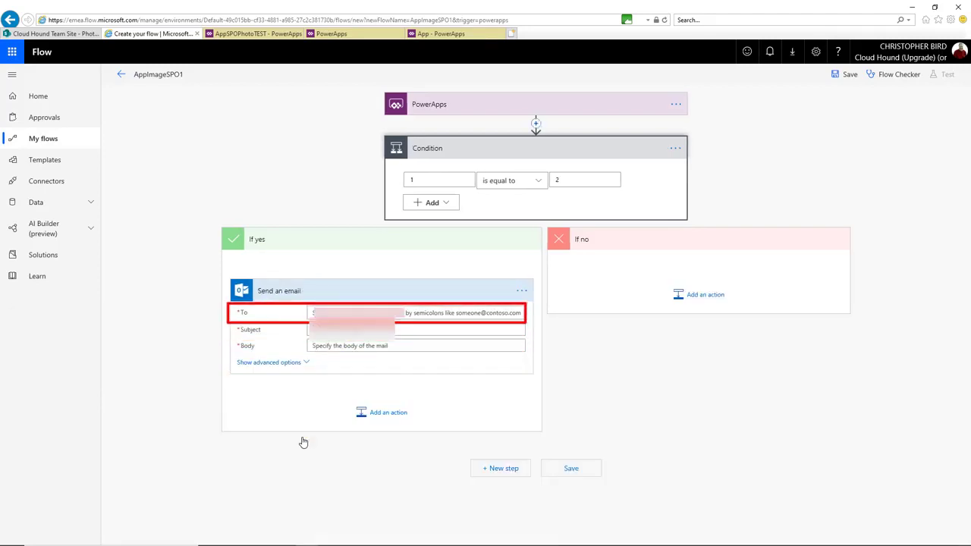
- Fill in the email's recipient, subject "silly but necessary" and body "Oh why oh why", and show its advanced options
left_click(311, 313)
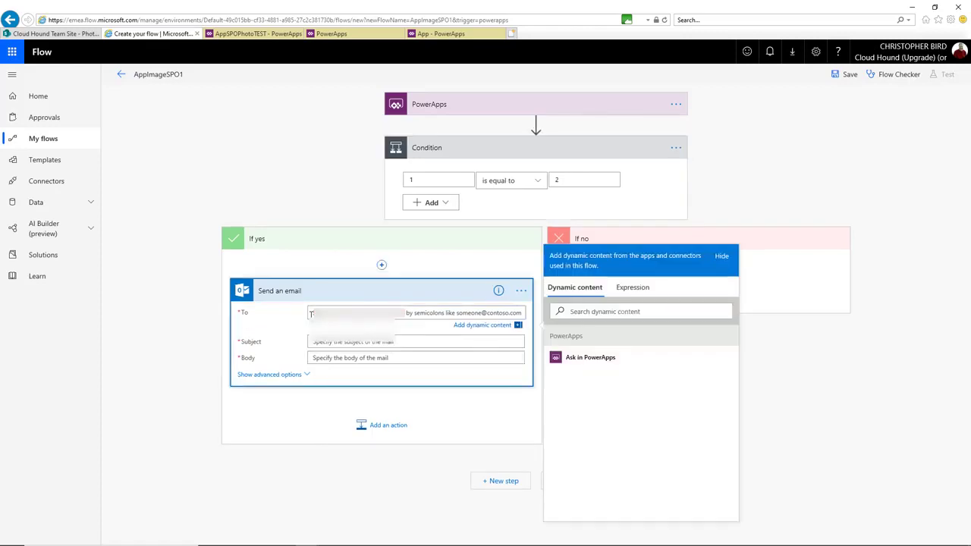
type("c")
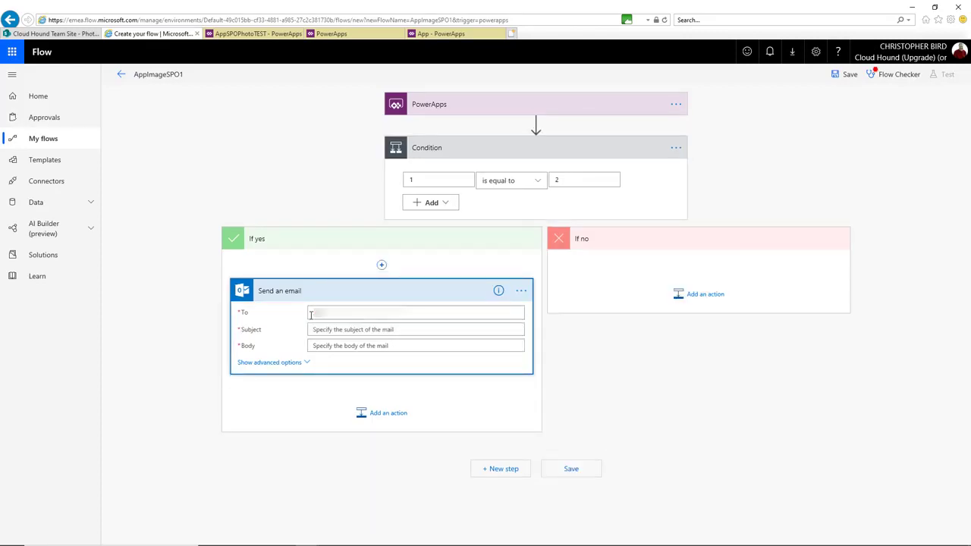
key("Tab")
type("No Items")
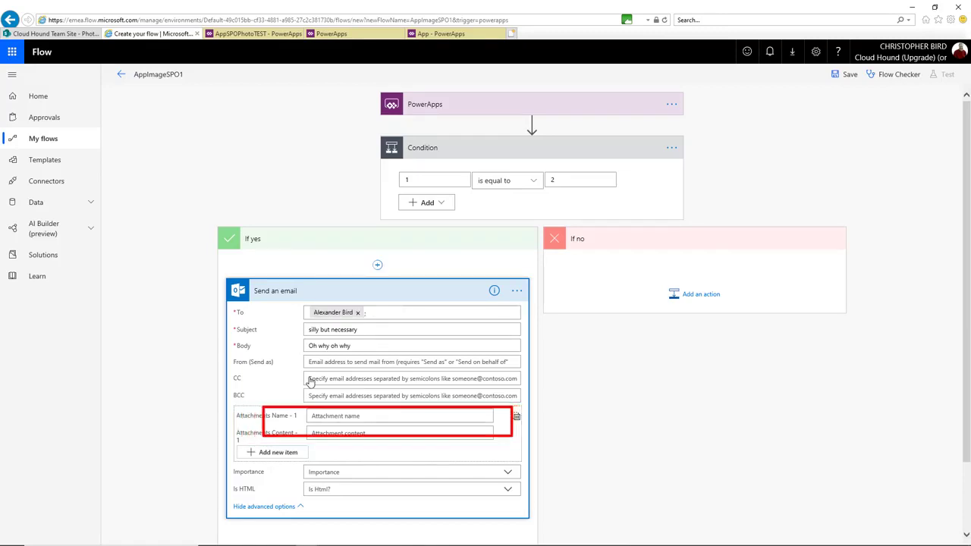
- Set the email's attachment name to Ask in PowerApps and its attachment content to the dynamic value Sendanemail_AttachmentsContent
left_click(331, 416)
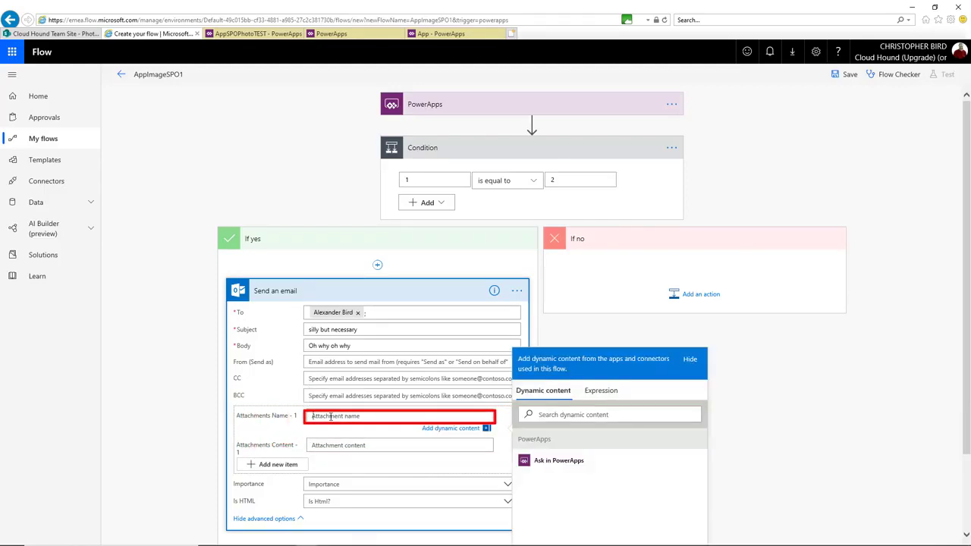
left_click(554, 463)
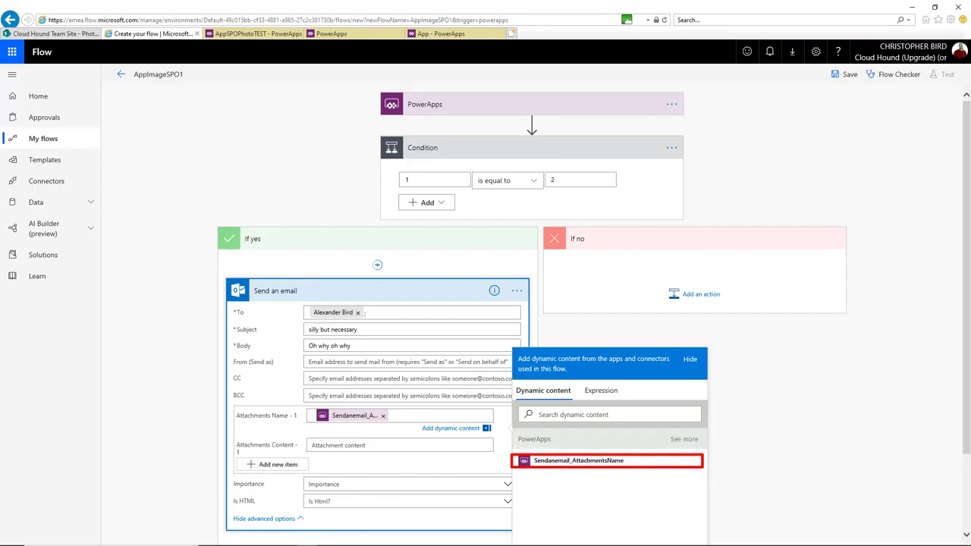
left_click(381, 440)
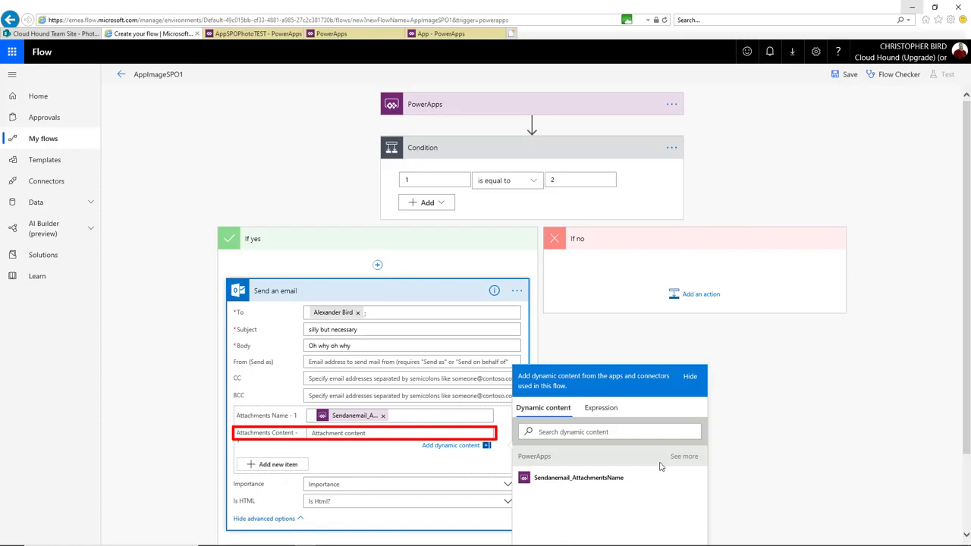
left_click(684, 456)
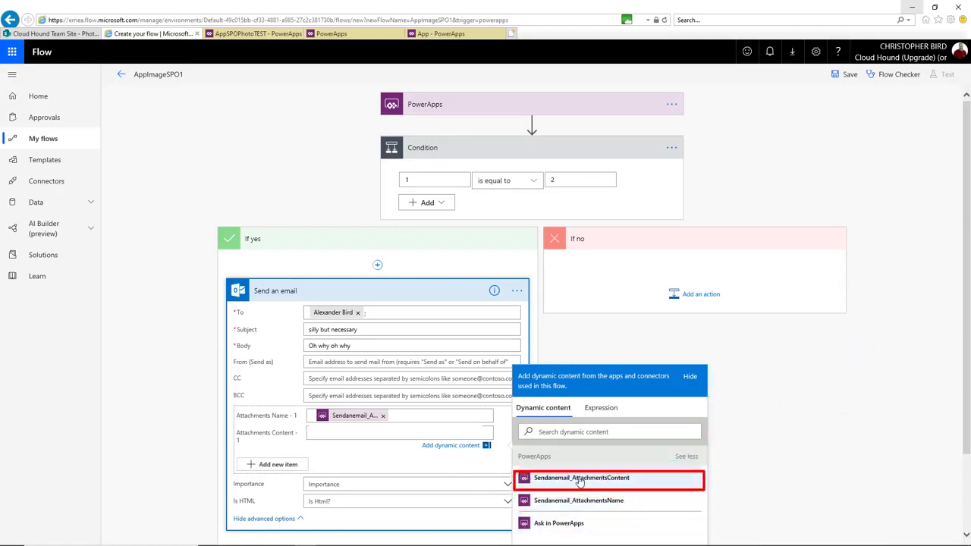
left_click(577, 479)
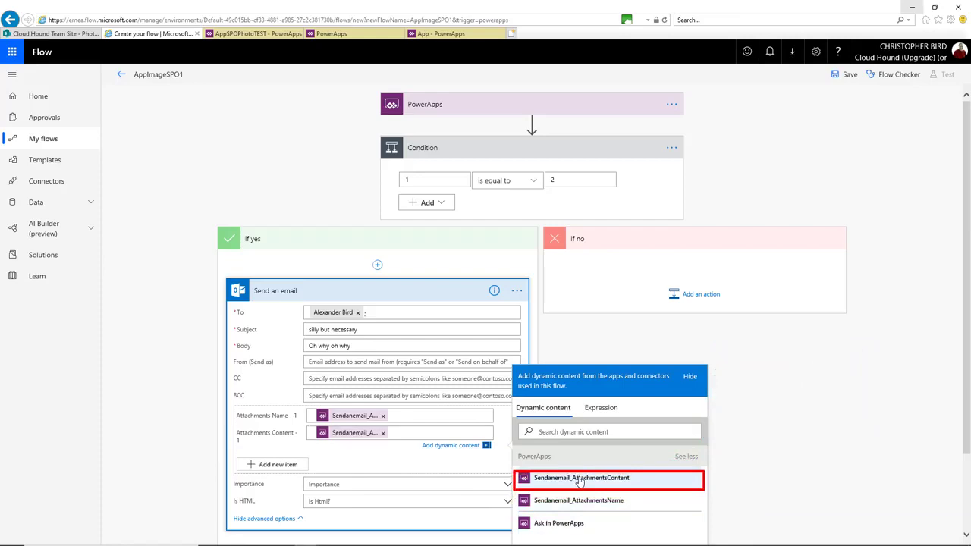
left_click(384, 433)
left_click(543, 479)
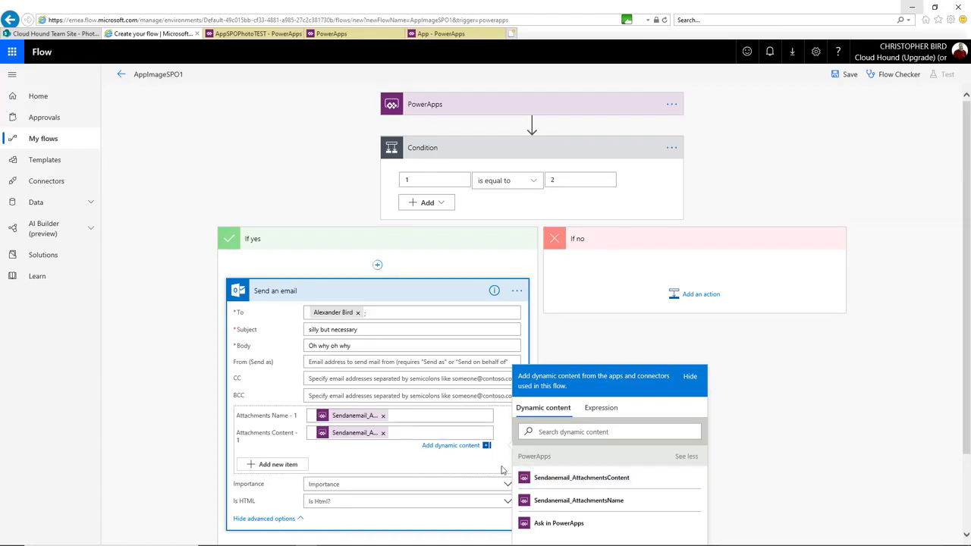
- Add the SharePoint "Create file" action to the If no branch
left_click(701, 296)
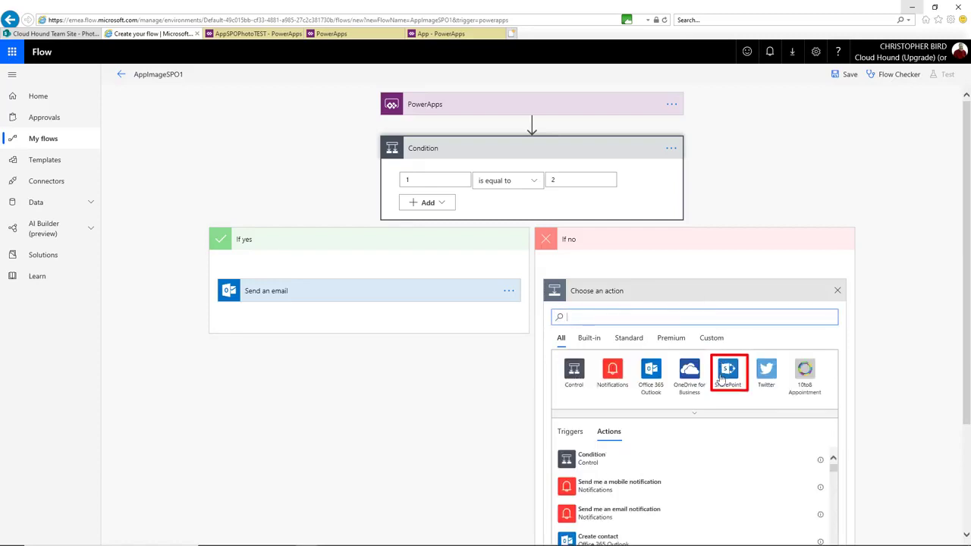
left_click(723, 379)
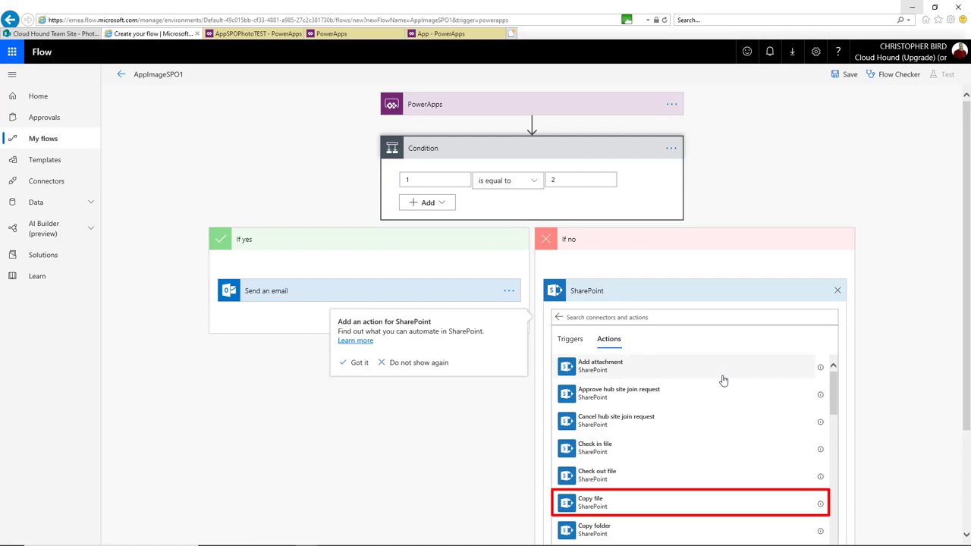
scroll(676, 488, "down", 3)
left_click(673, 505)
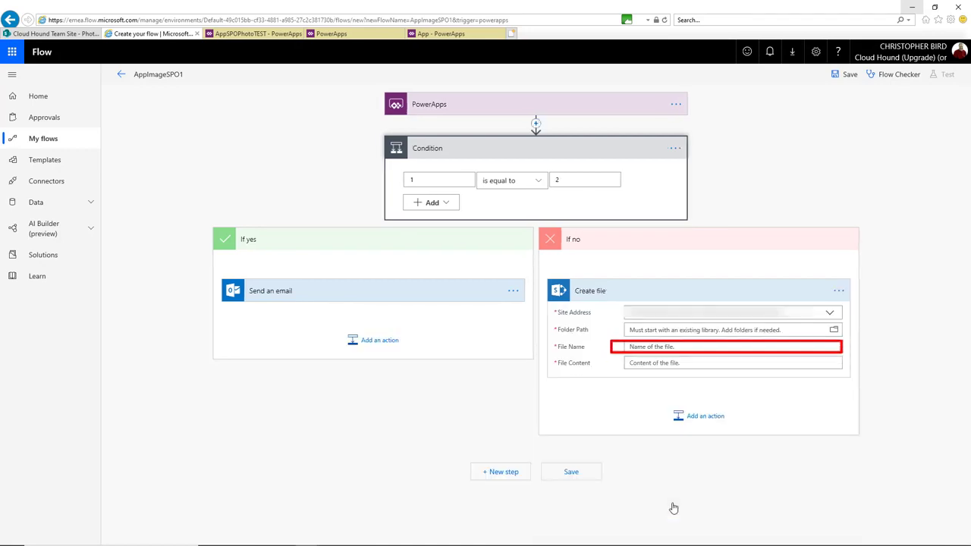
- Choose the SharePoint site address for the Create file action and set its folder path to /PhotoSPO
left_click(830, 315)
left_click(830, 325)
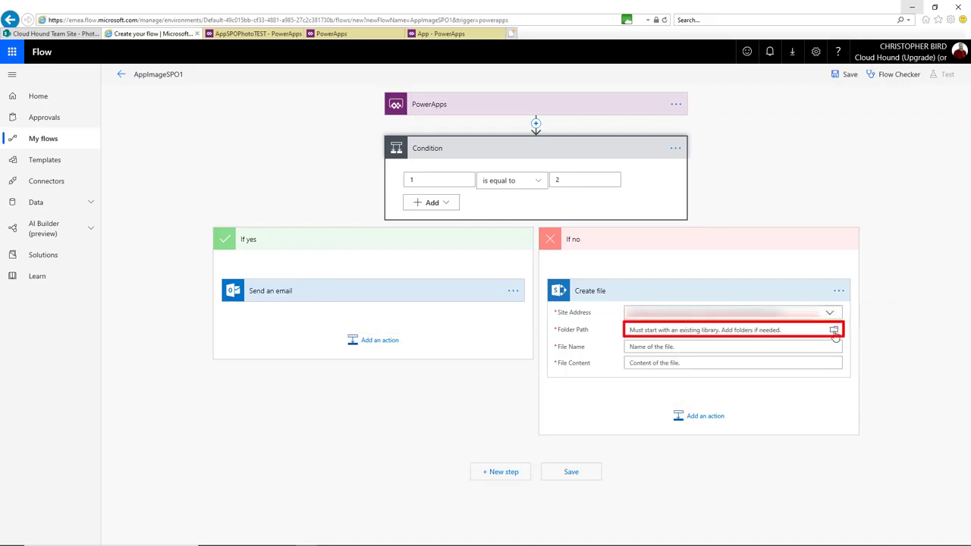
left_click(835, 332)
left_click(835, 332)
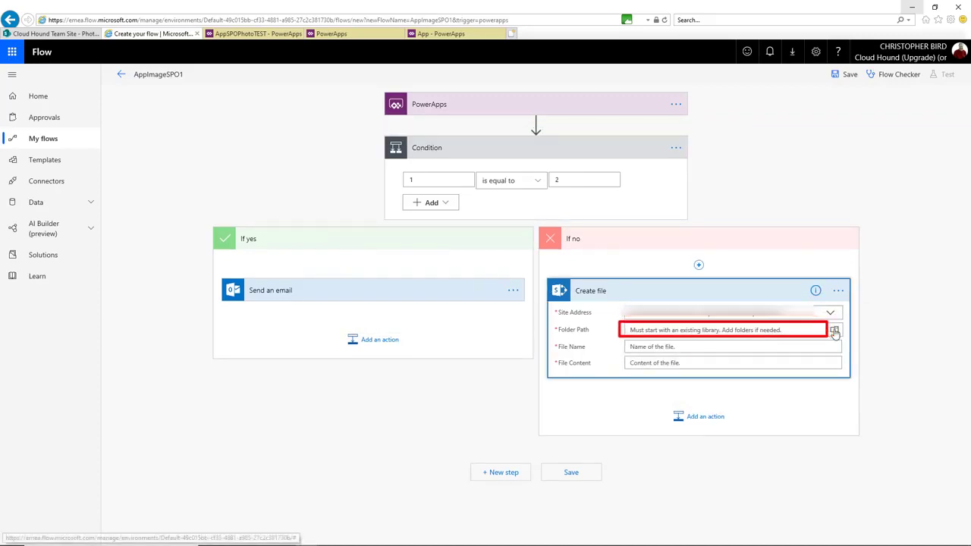
scroll(864, 475, "down", 10)
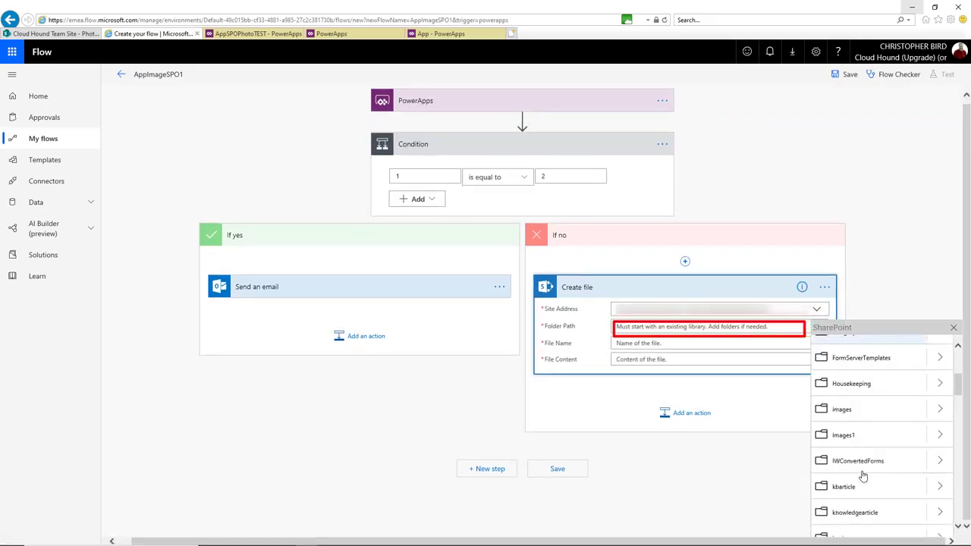
scroll(864, 476, "down", 8)
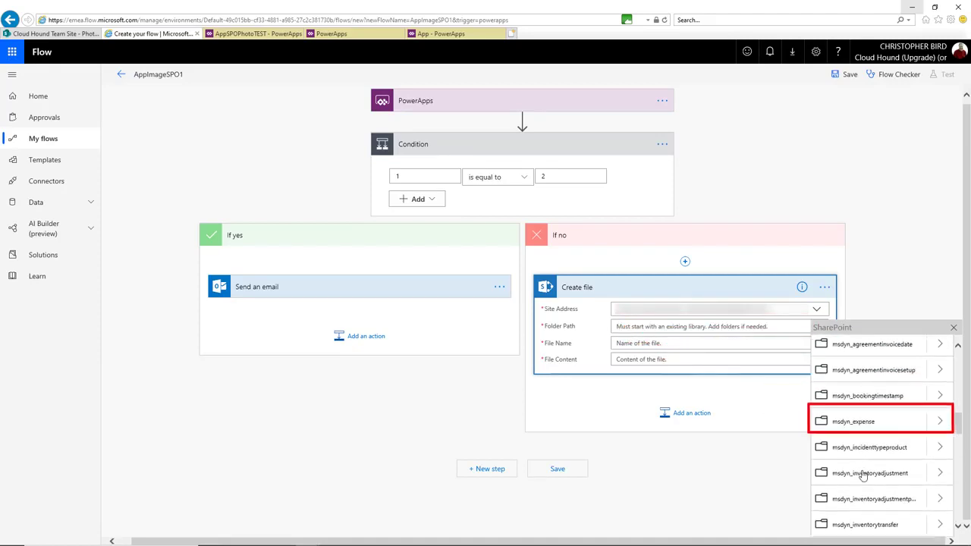
scroll(863, 475, "down", 8)
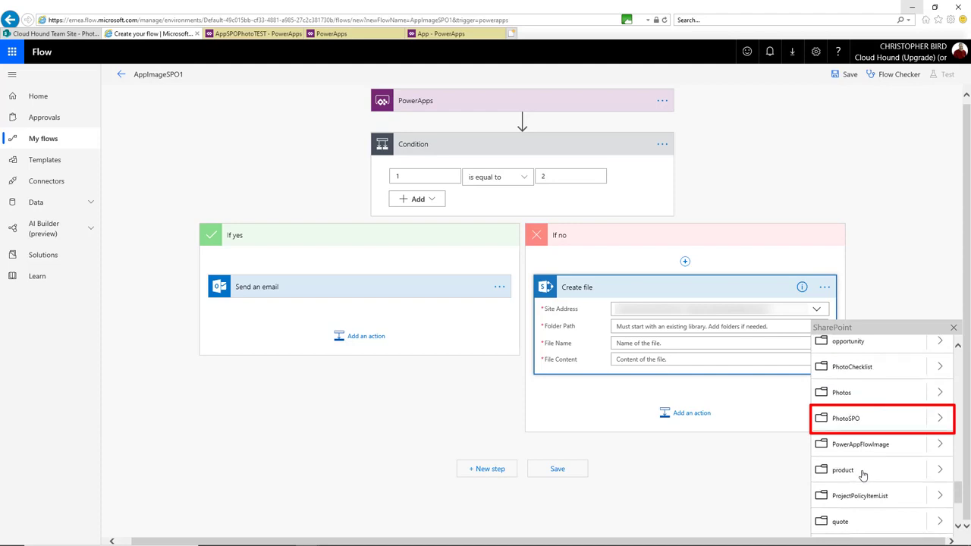
left_click(857, 422)
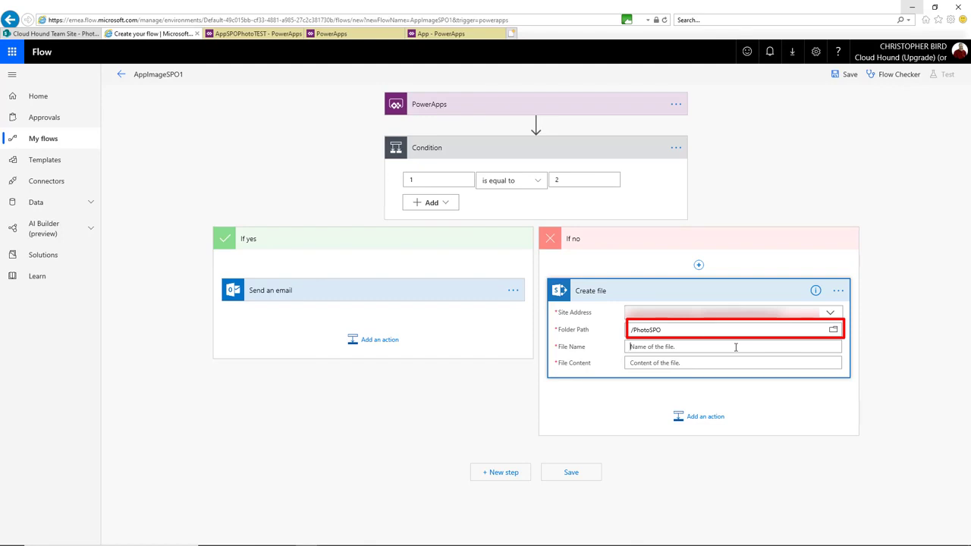
- Set the Create file action's file name to the dynamic value Sendanemail_AttachmentsName and its file content to Sendanemail_AttachmentsContent
left_click(735, 346)
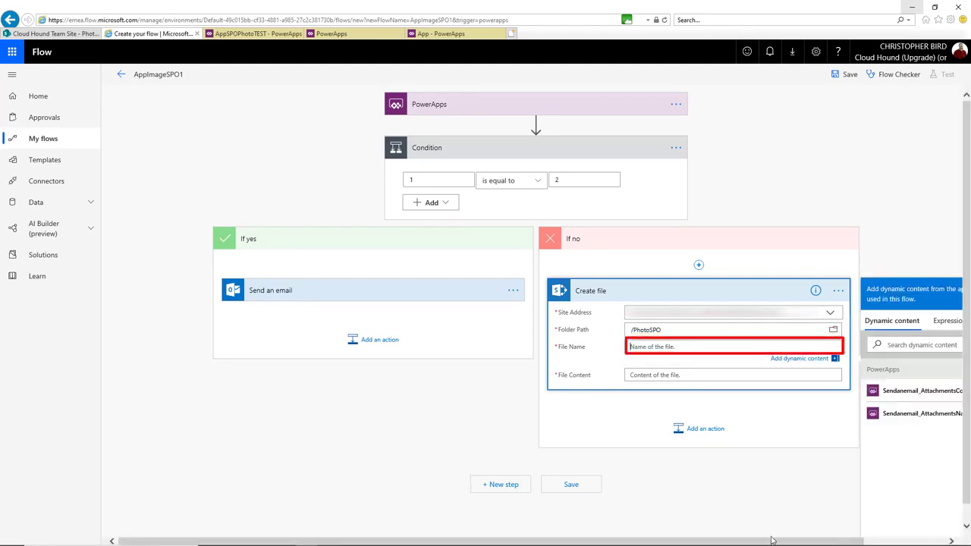
left_click_drag(786, 543, 873, 543)
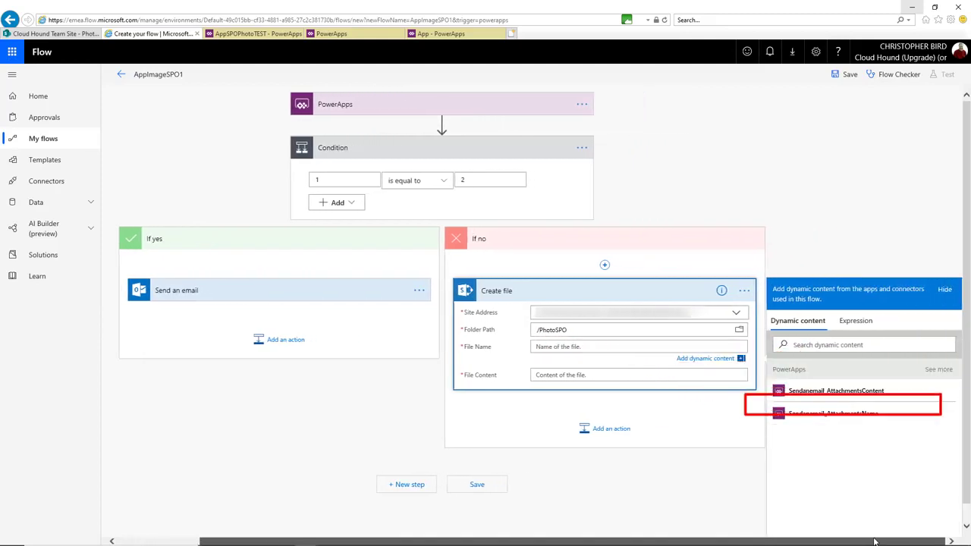
left_click(830, 416)
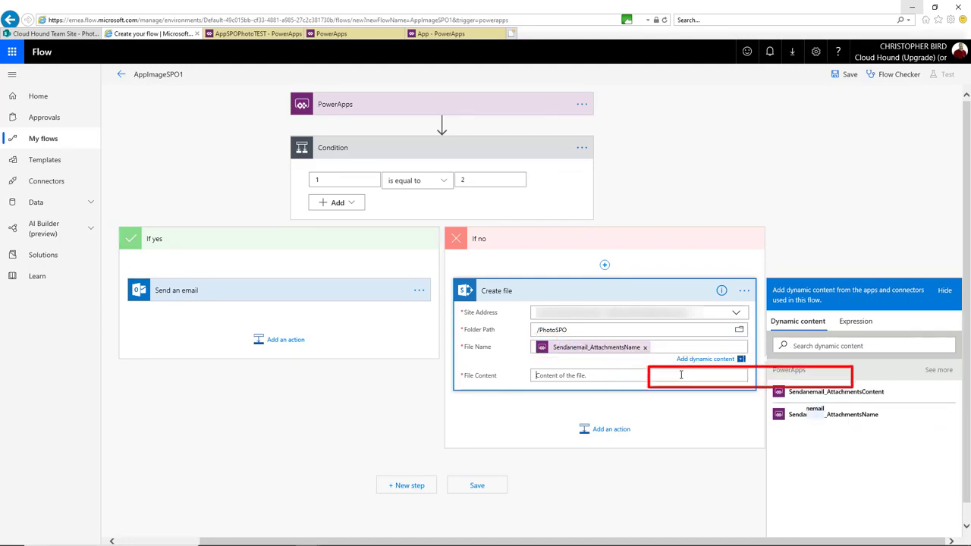
left_click(682, 375)
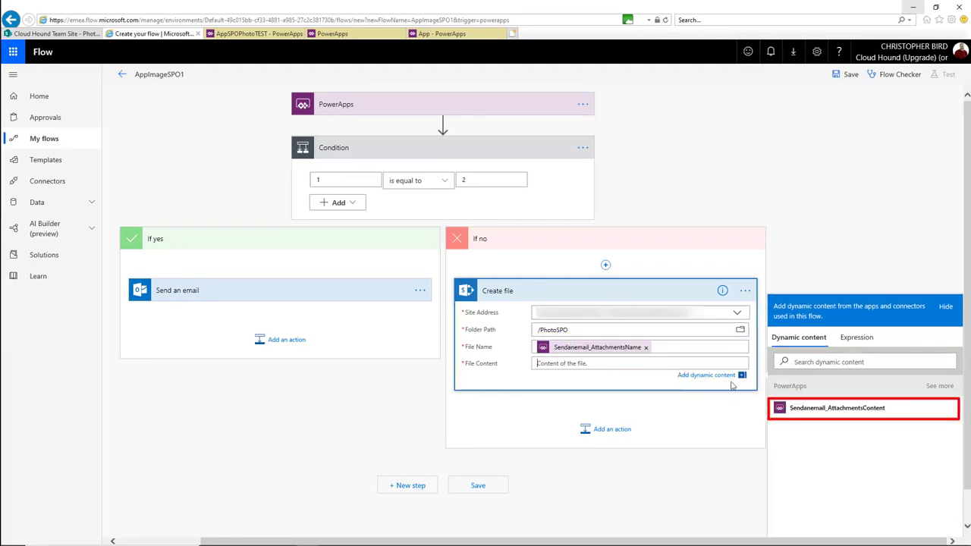
left_click(827, 410)
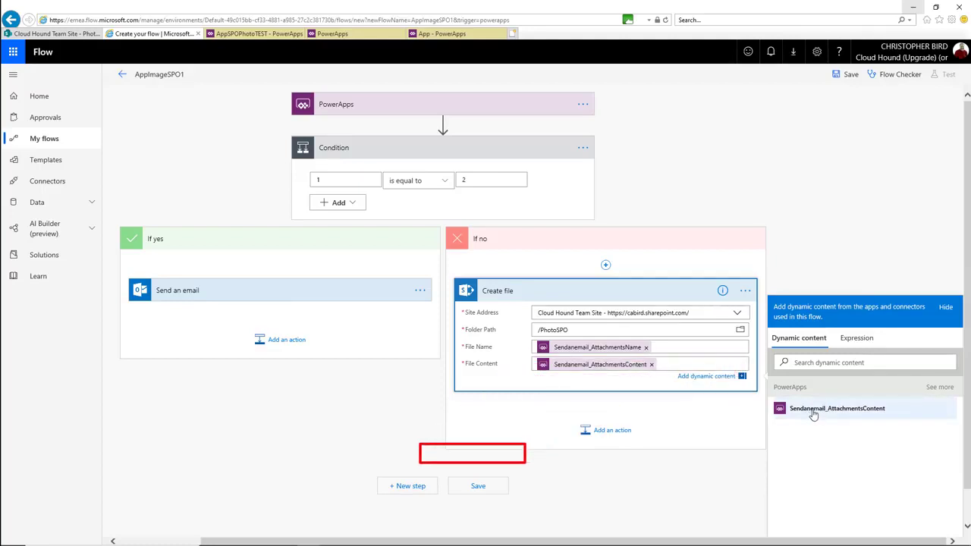
- Add a "Respond to PowerApps" action as a new step after the Condition
left_click(403, 493)
type("re")
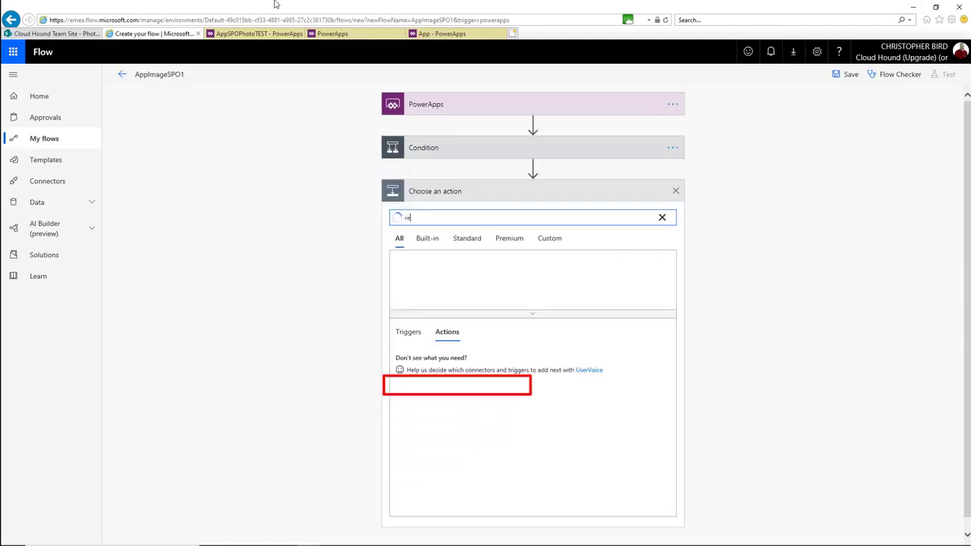
type("spond")
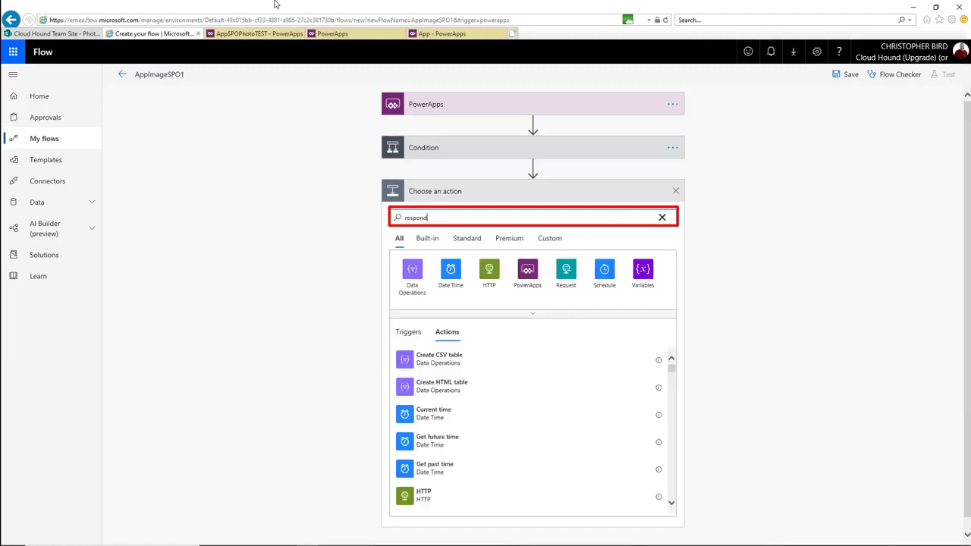
type(" to power")
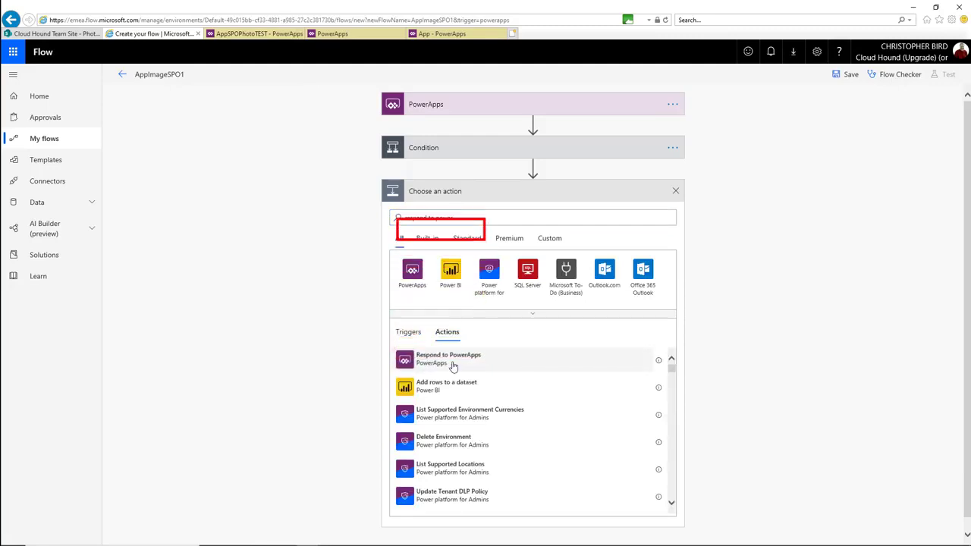
left_click(453, 366)
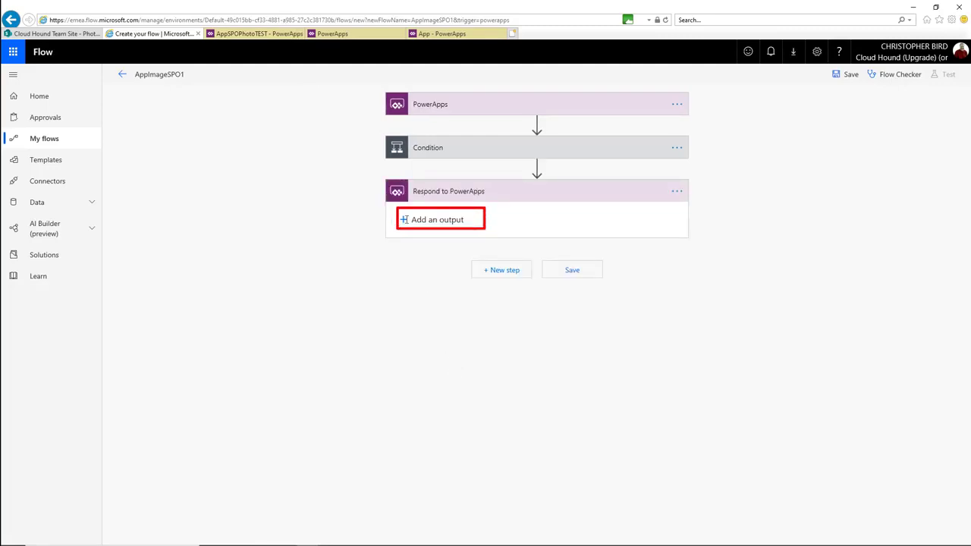
- Add a text output titled FileUrl to the response with the Create file Path as its value, and save the flow
left_click(406, 219)
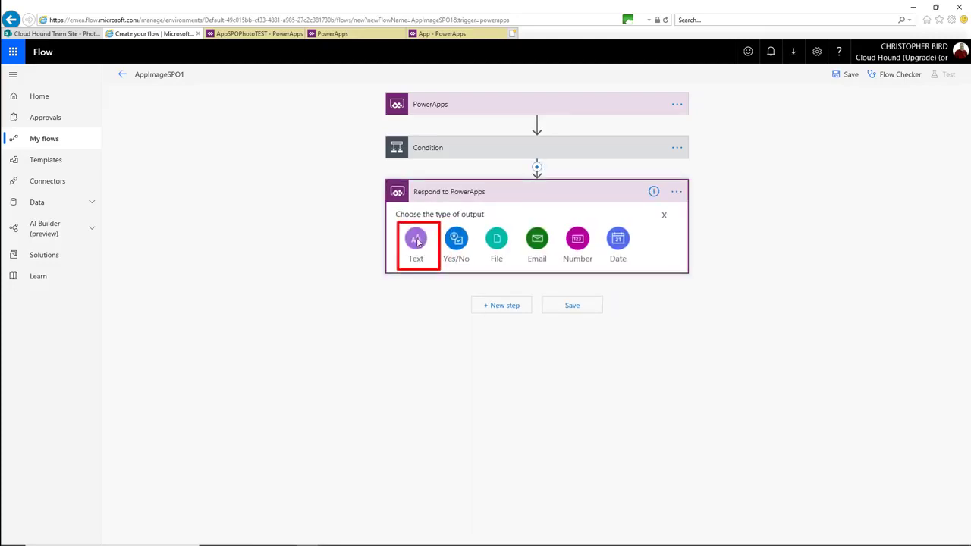
left_click(417, 241)
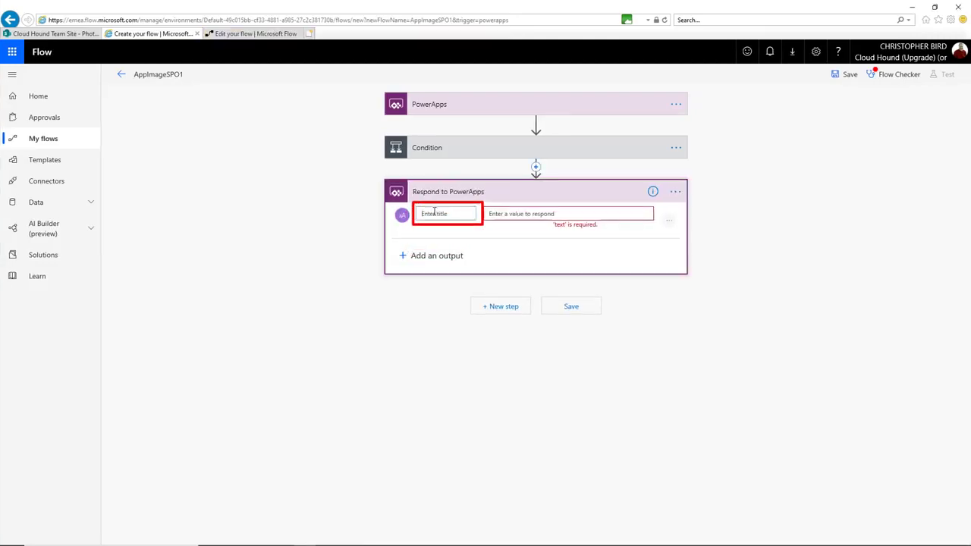
type("FileUrl")
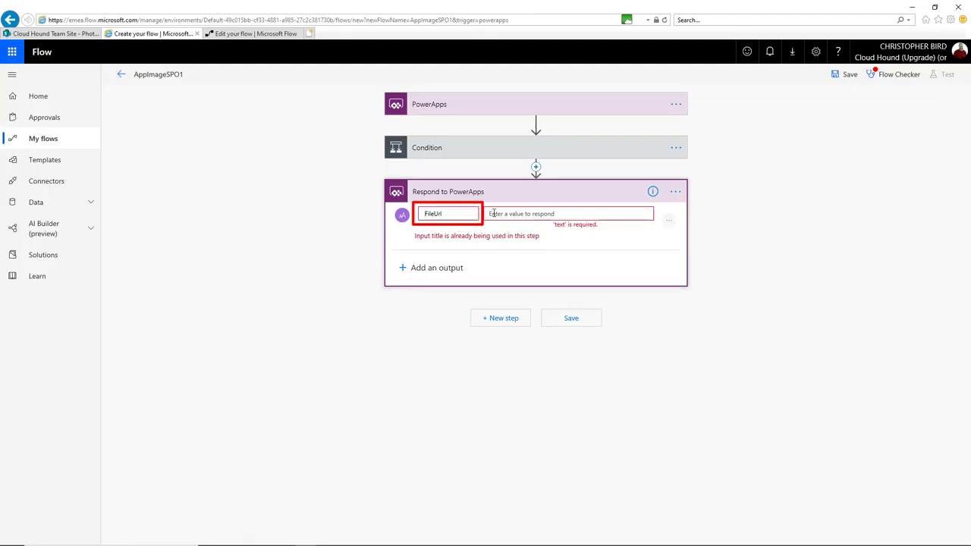
left_click(493, 214)
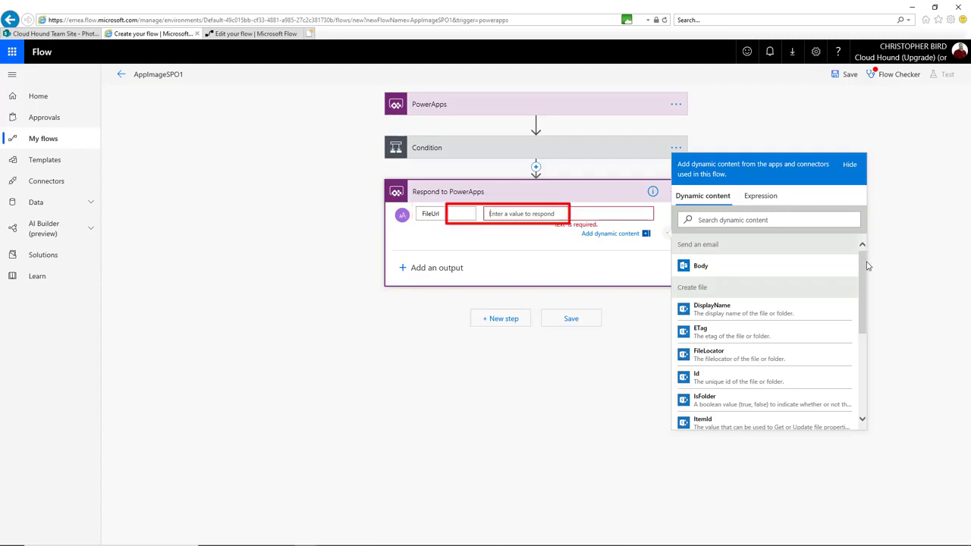
left_click_drag(863, 258, 869, 319)
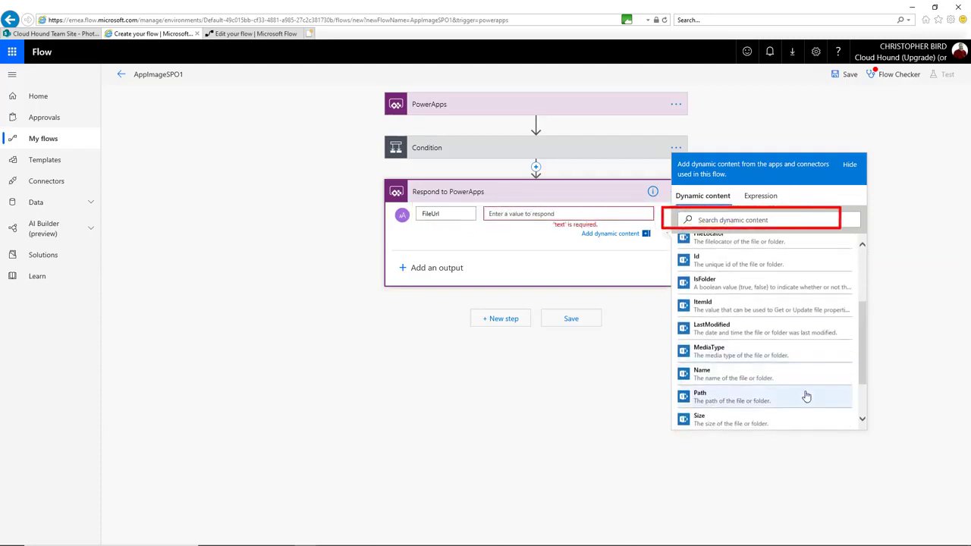
left_click(804, 397)
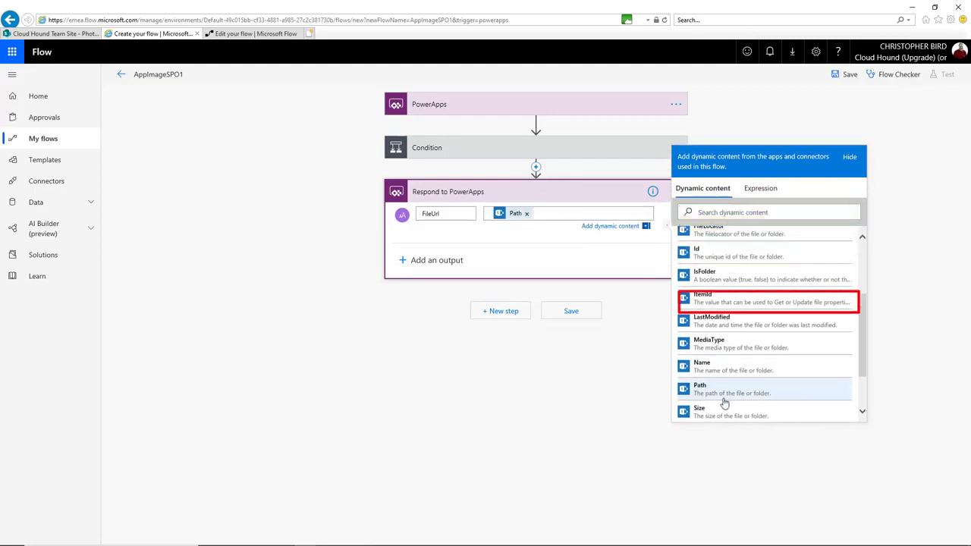
left_click(571, 312)
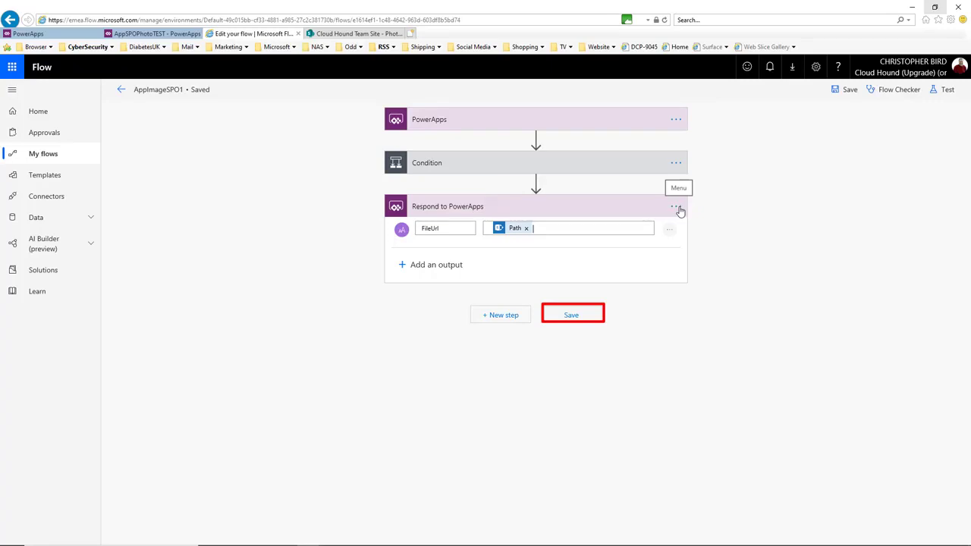
- Add the comment "FileUrl" to the Respond to PowerApps action
left_click(676, 207)
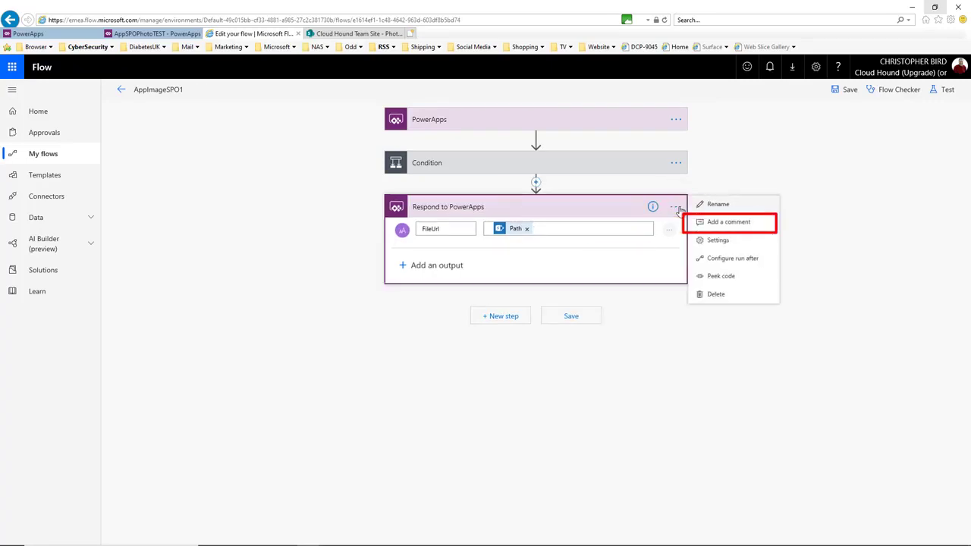
left_click(717, 222)
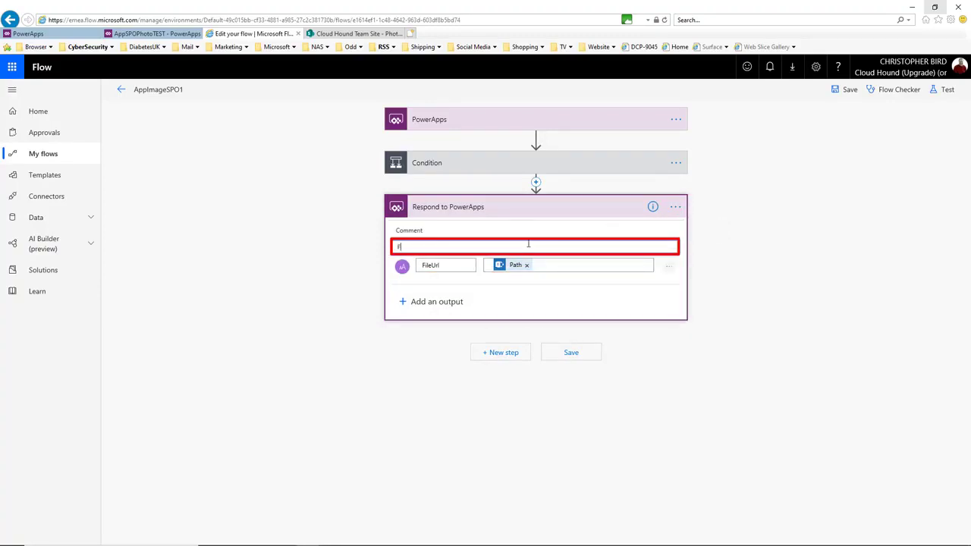
left_click(626, 162)
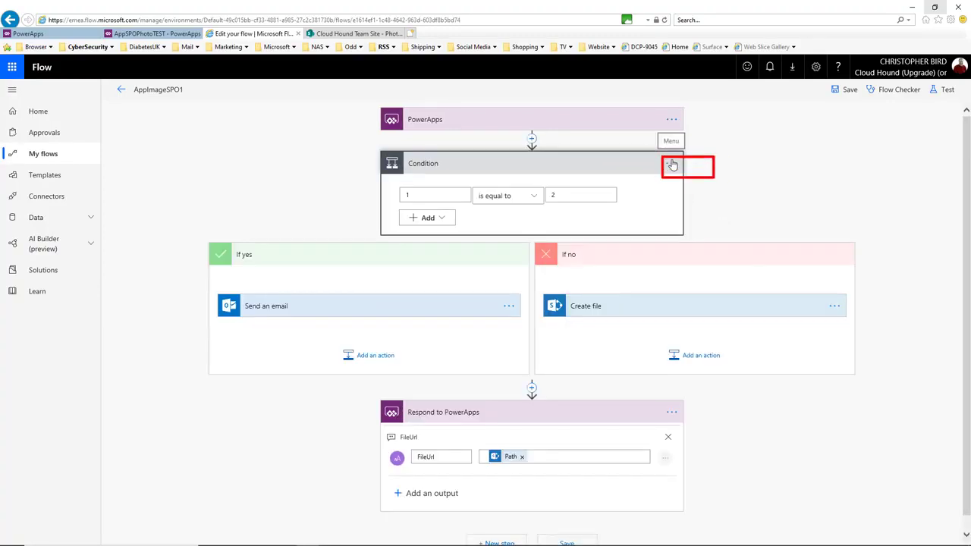
- Add the comment "Outlook to SharePoint" to the Condition, collapse it and save the flow
left_click(672, 162)
left_click(714, 180)
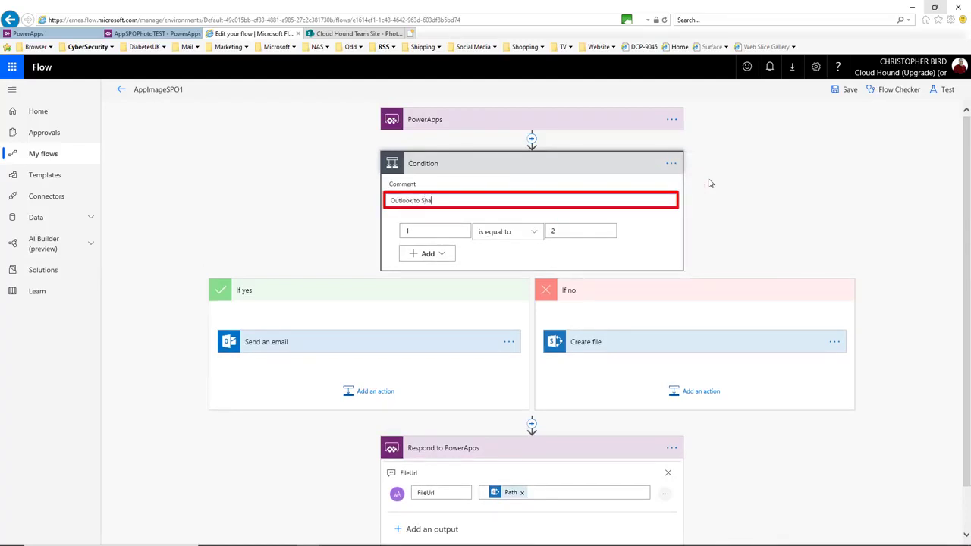
left_click(748, 189)
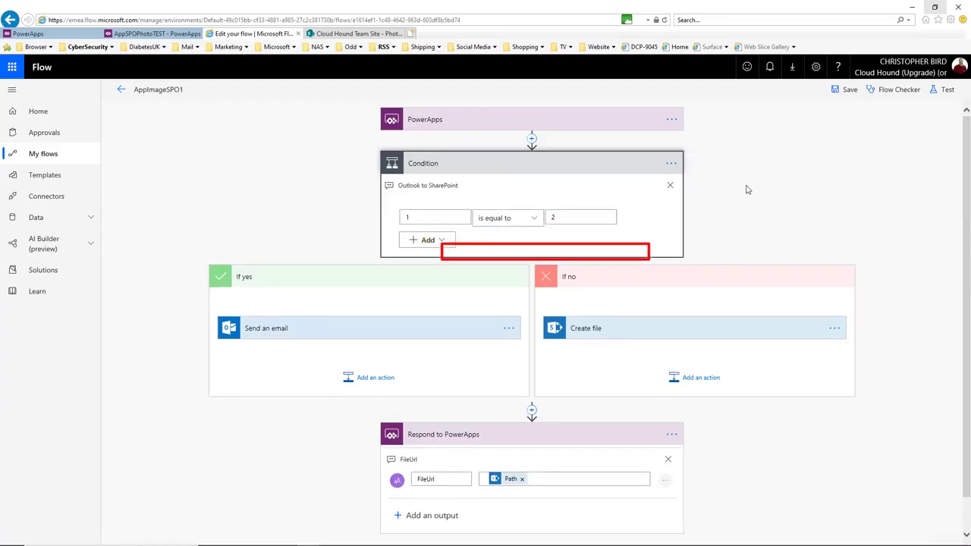
left_click(640, 167)
left_click(574, 345)
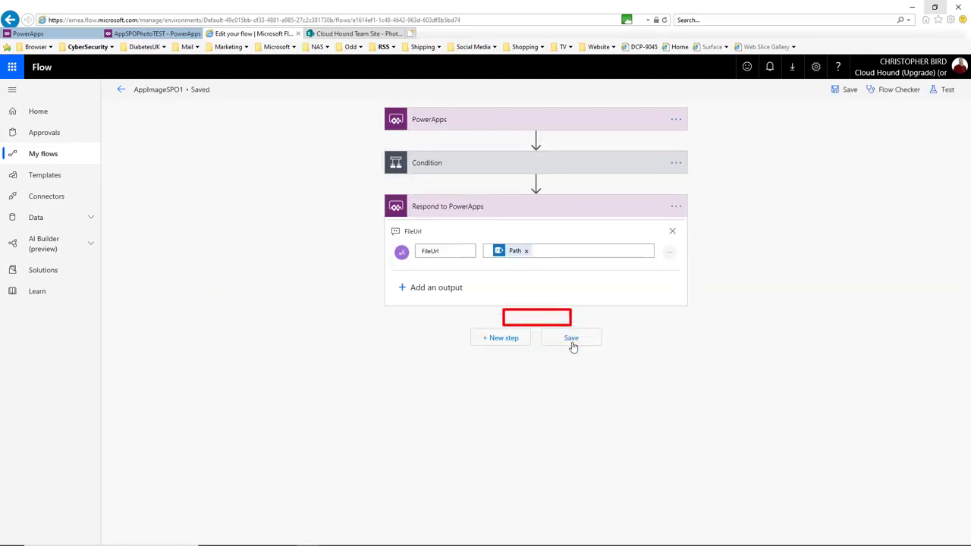